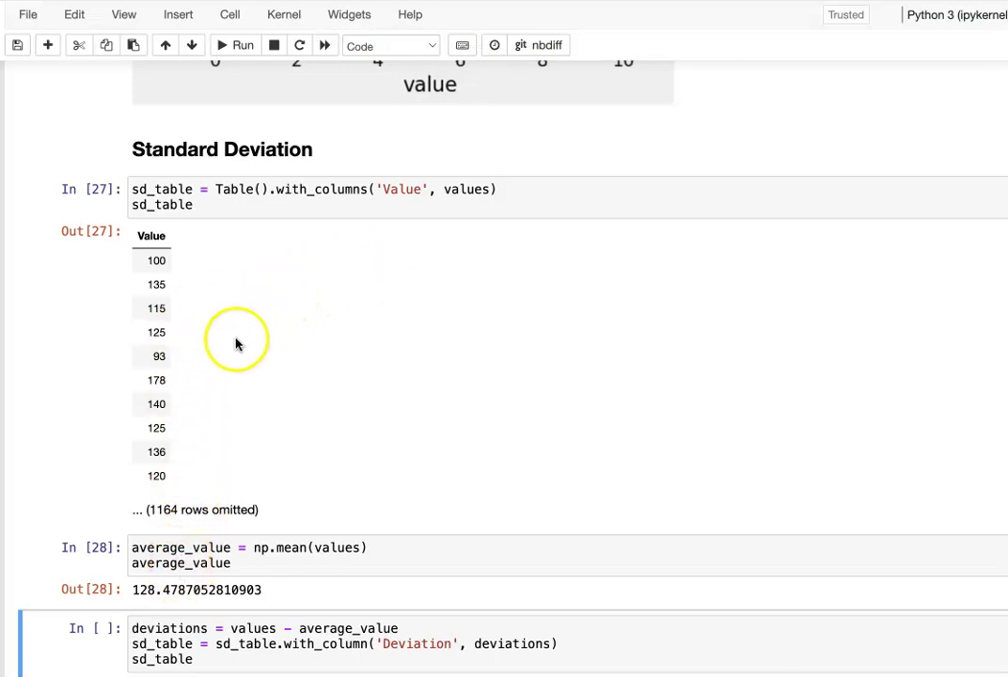
# Run the cell that computes deviations as values - average_value and adds them to sd_table as a 'Deviation' column.
pyautogui.moveTo(276, 591); pyautogui.dragTo(128, 590)
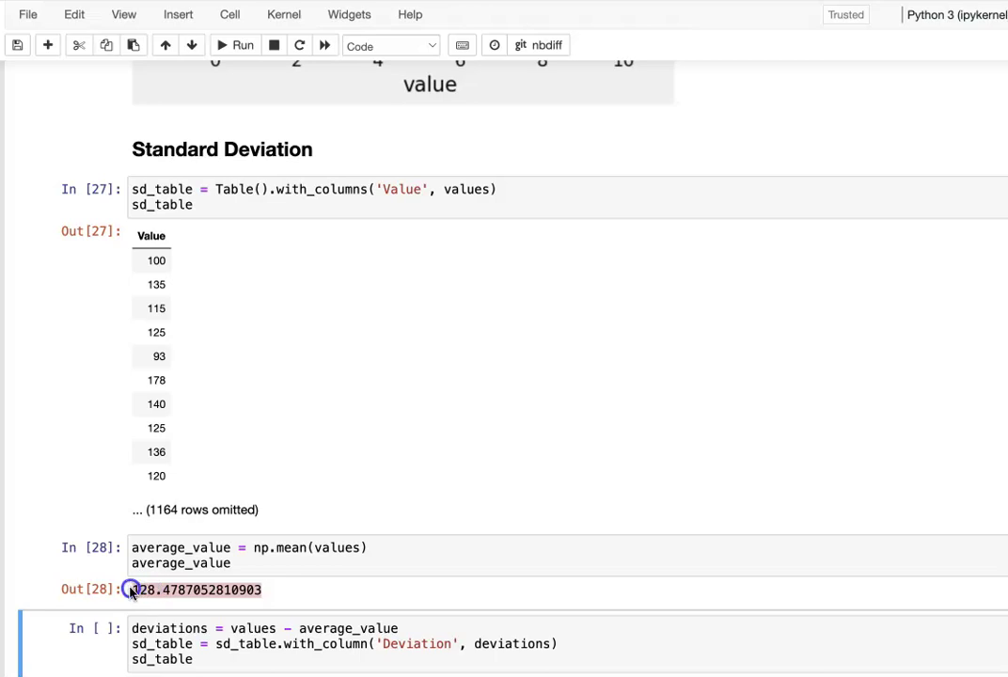
pyautogui.click(188, 631)
pyautogui.moveTo(188, 632); pyautogui.dragTo(134, 628)
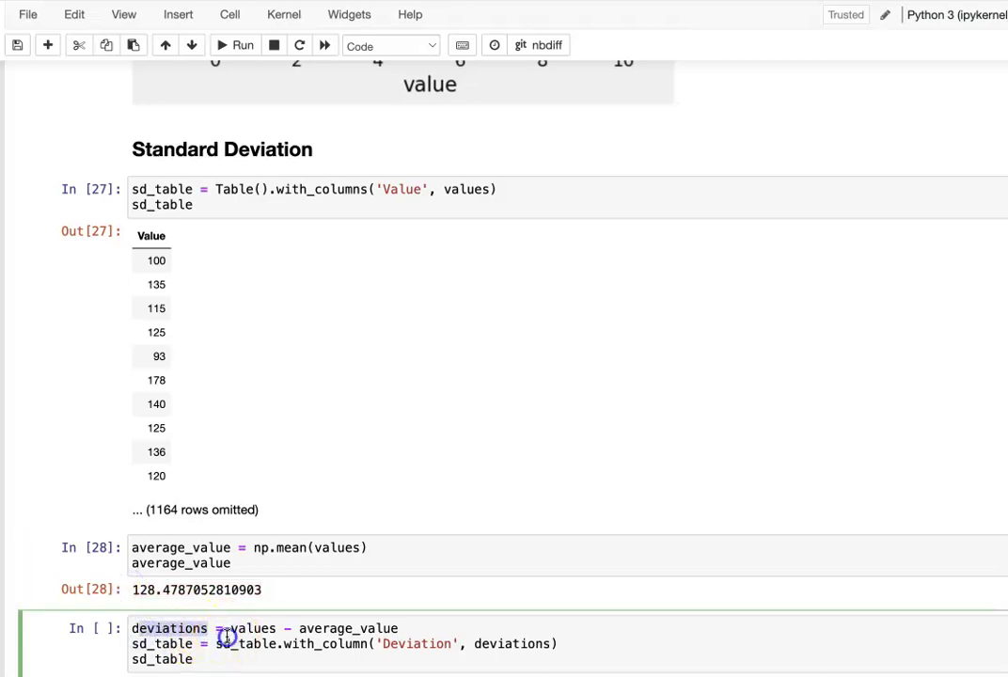
pyautogui.moveTo(217, 643); pyautogui.dragTo(376, 639)
pyautogui.doubleClick(399, 628)
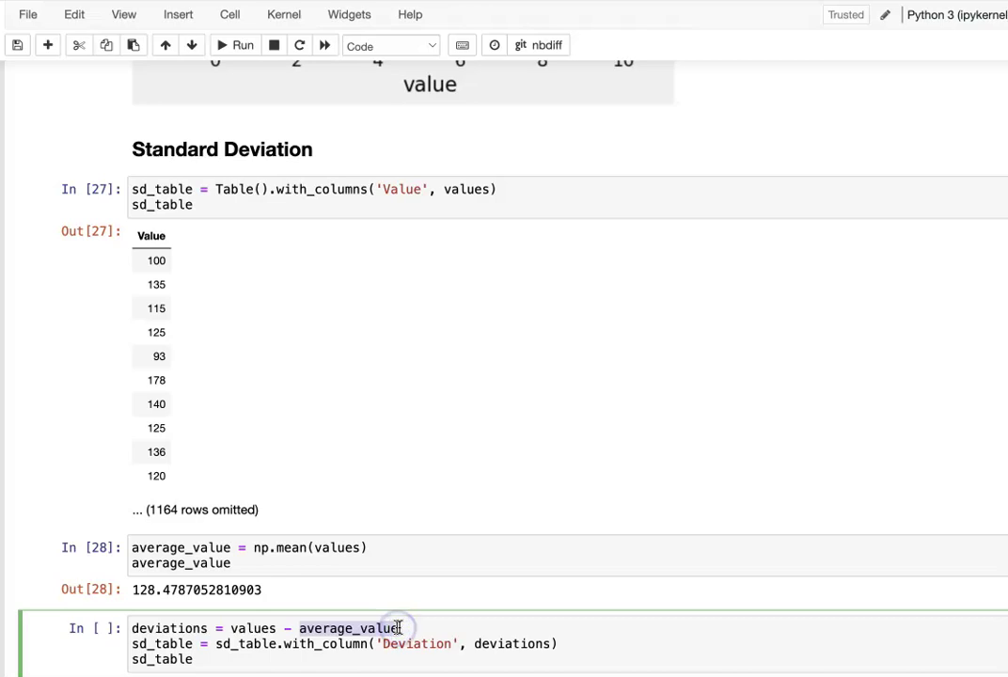
pyautogui.click(442, 631)
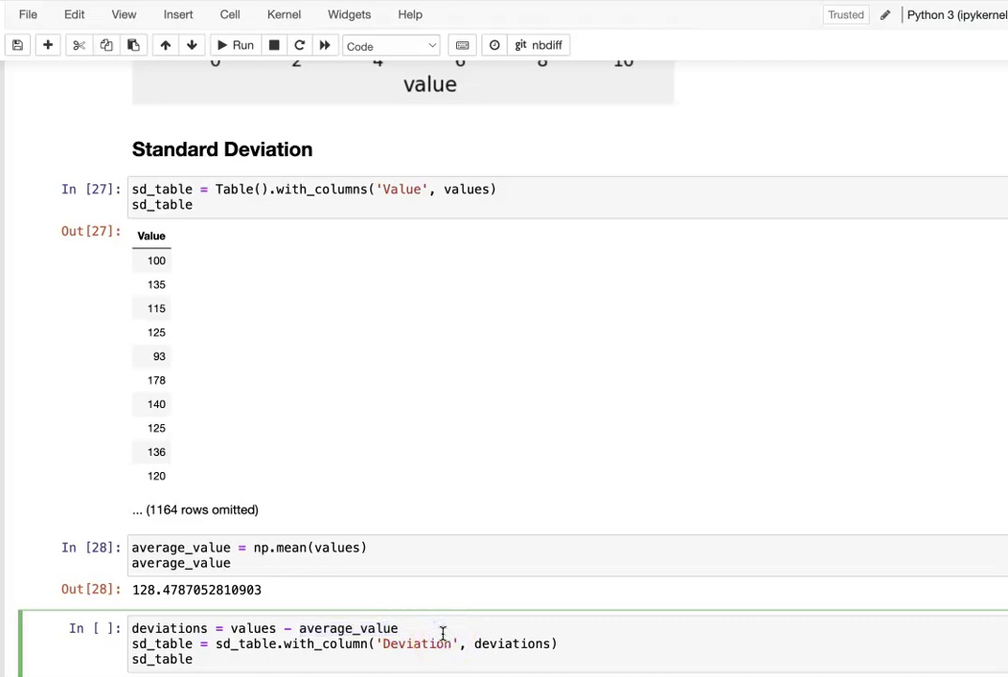
pyautogui.hotkey('shift', 'Return')
pyautogui.scroll(-5, 353, 499)
pyautogui.scroll(-3, 355, 501)
pyautogui.click(165, 606)
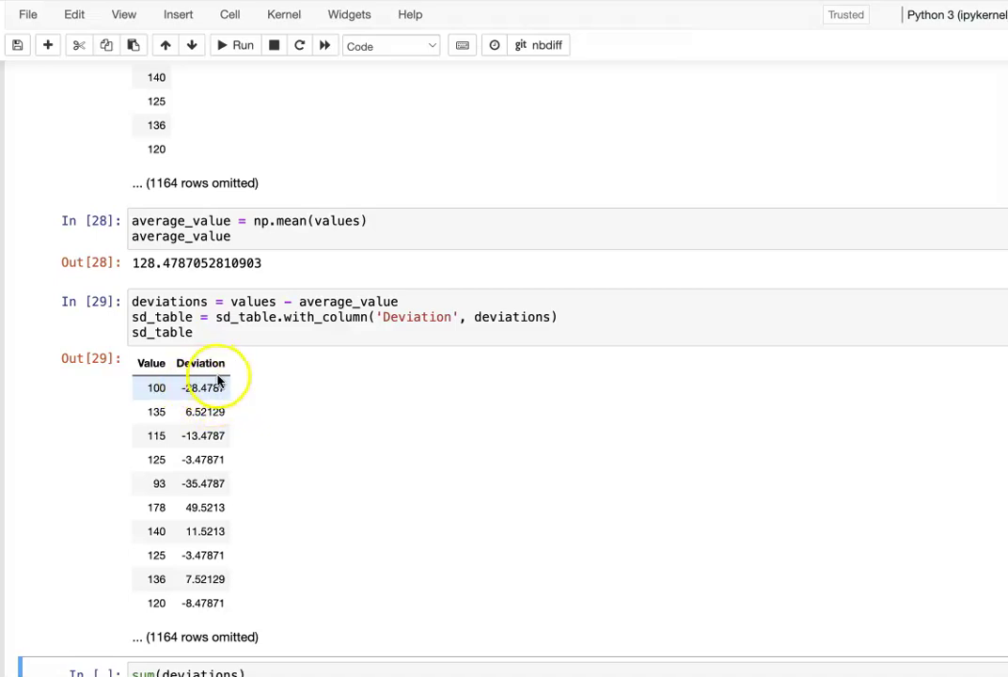
pyautogui.moveTo(229, 301); pyautogui.dragTo(399, 302)
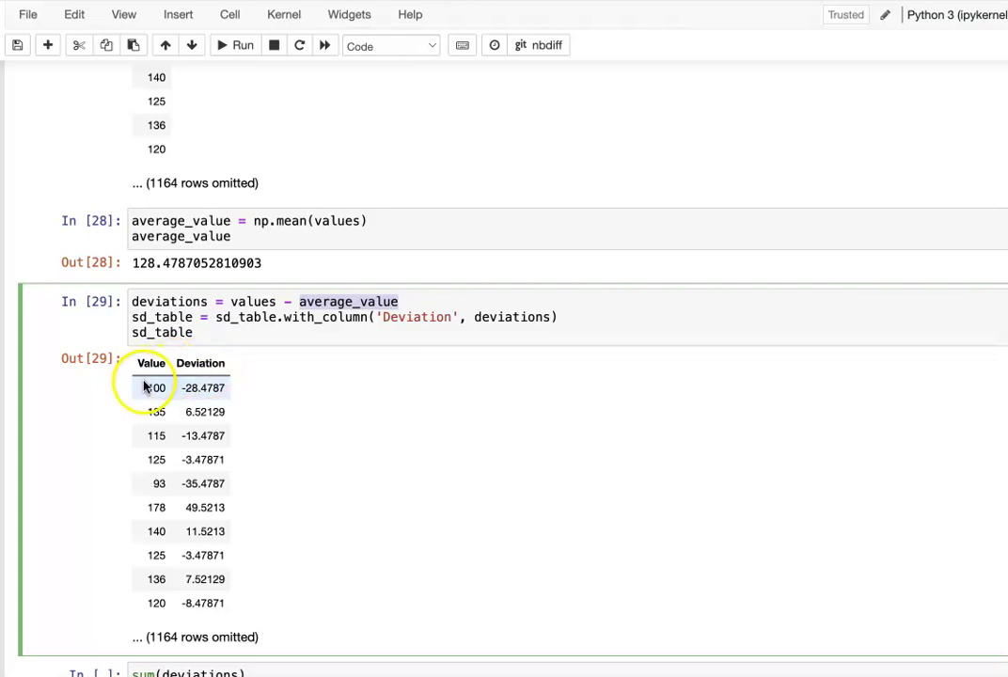
# Run the sum(deviations) cell to total the deviations from the average.
pyautogui.scroll(-5, 230, 393)
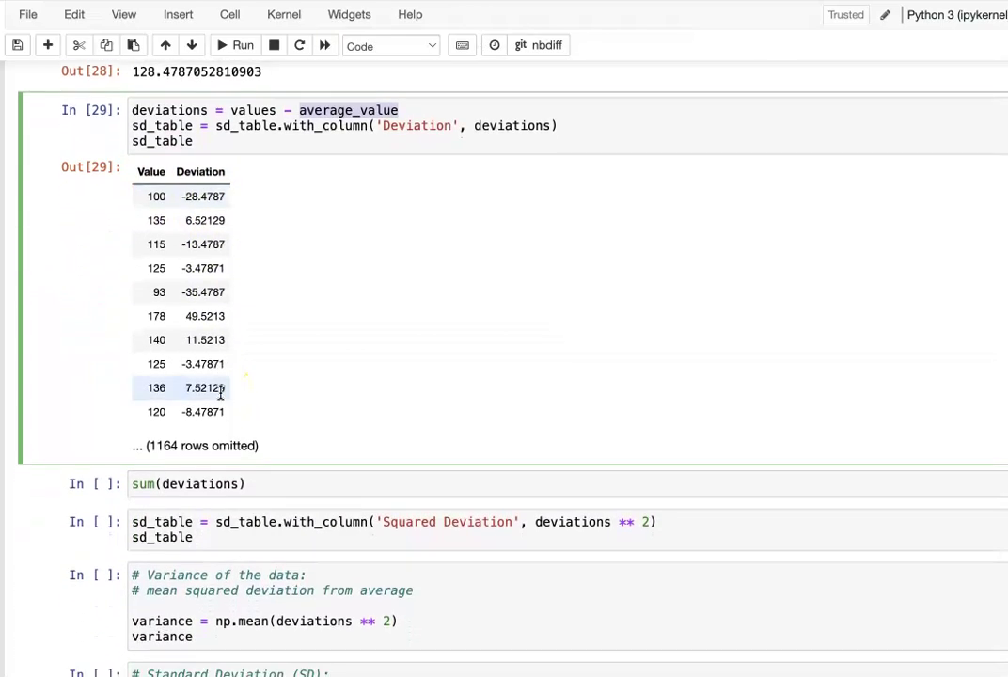
pyautogui.scroll(-2, 221, 393)
pyautogui.click(268, 415)
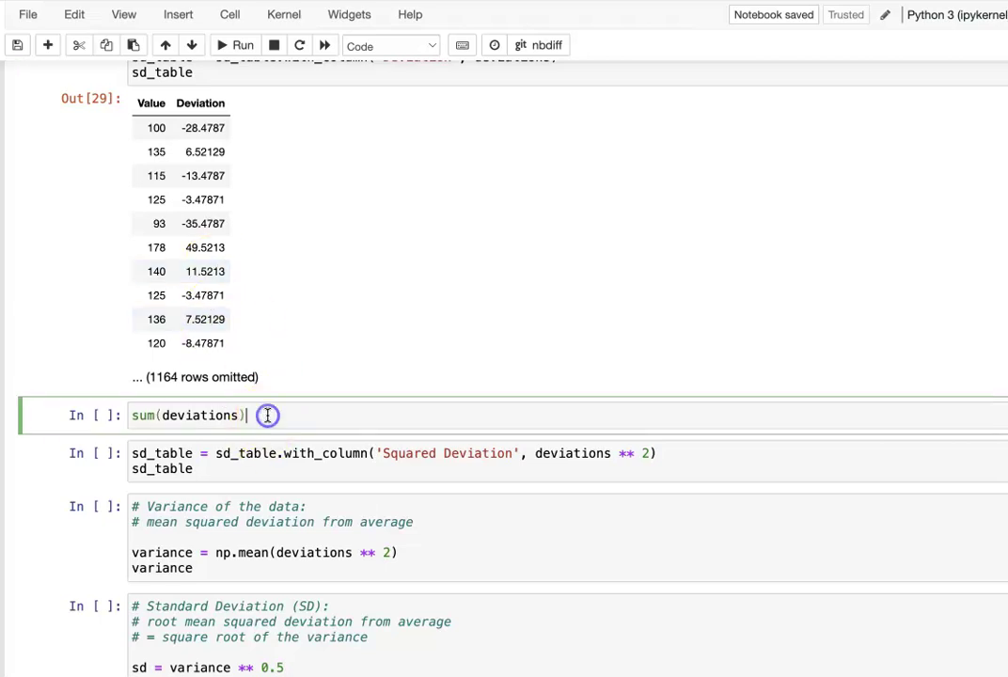
pyautogui.hotkey('shift', 'Return')
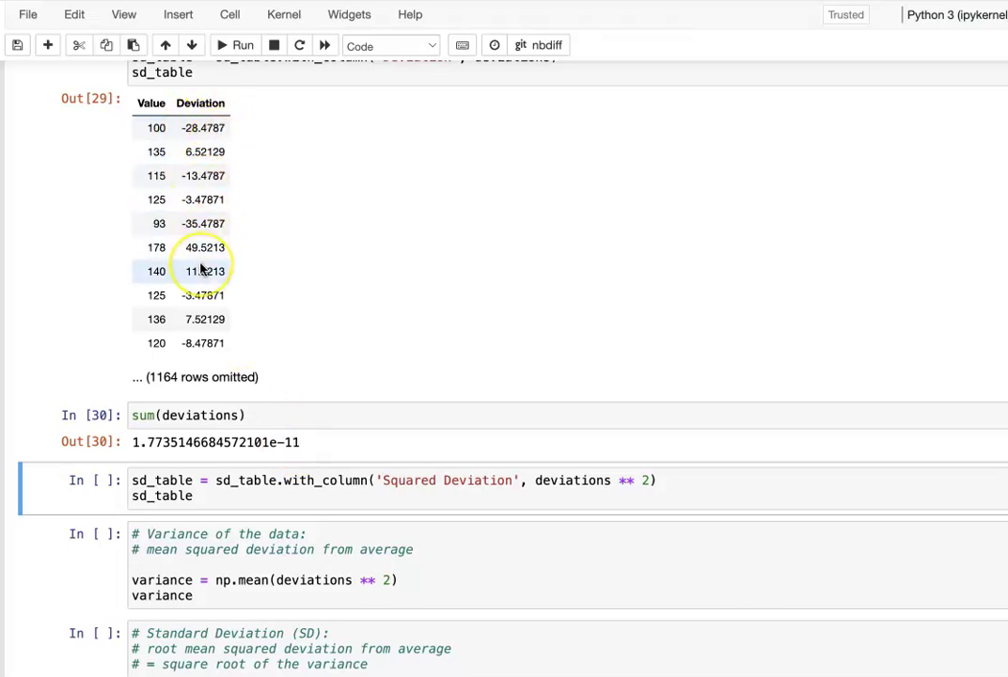
# Add the comment "# almost zero" after sum(deviations).
pyautogui.scroll(5, 201, 270)
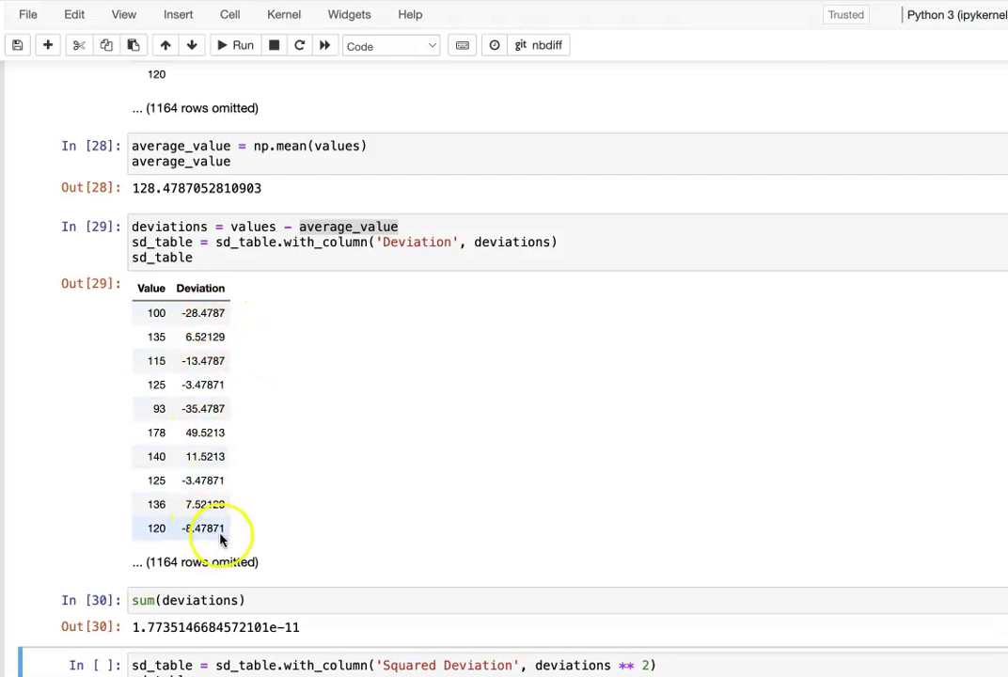
pyautogui.scroll(-3, 222, 539)
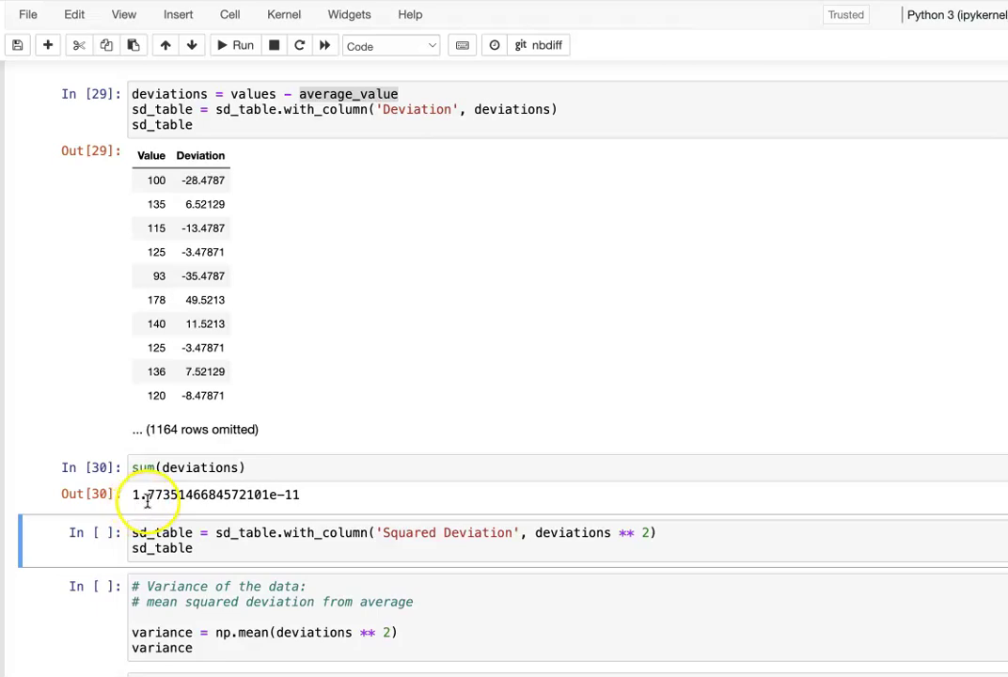
pyautogui.click(317, 469)
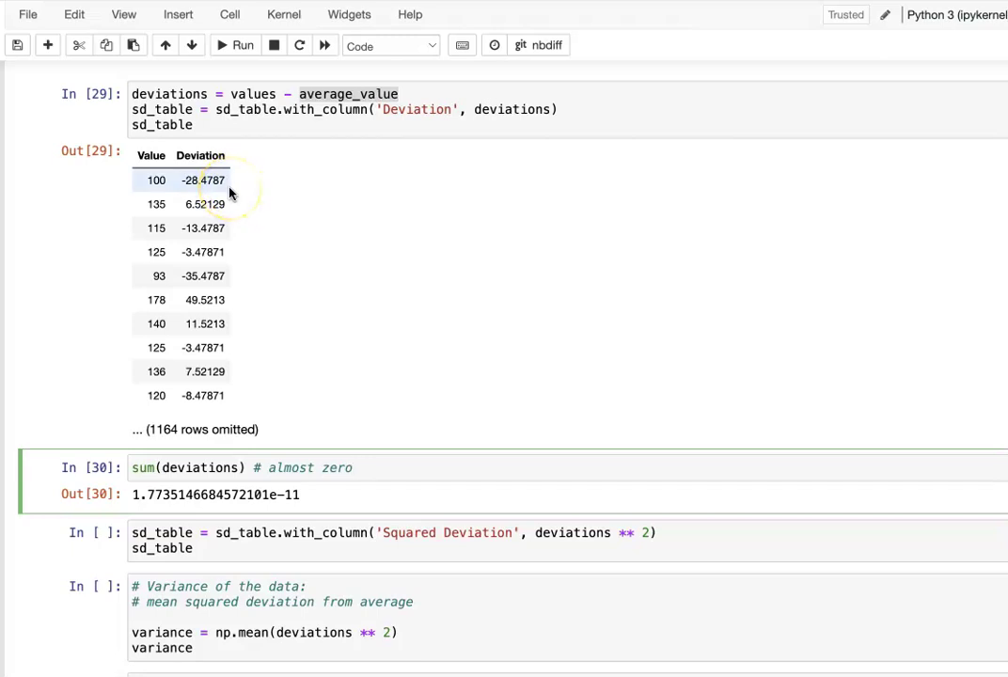
# Run the cell that adds a 'Squared Deviation' column, deviations ** 2, to sd_table.
pyautogui.click(310, 533)
pyautogui.hotkey('shift', 'Return')
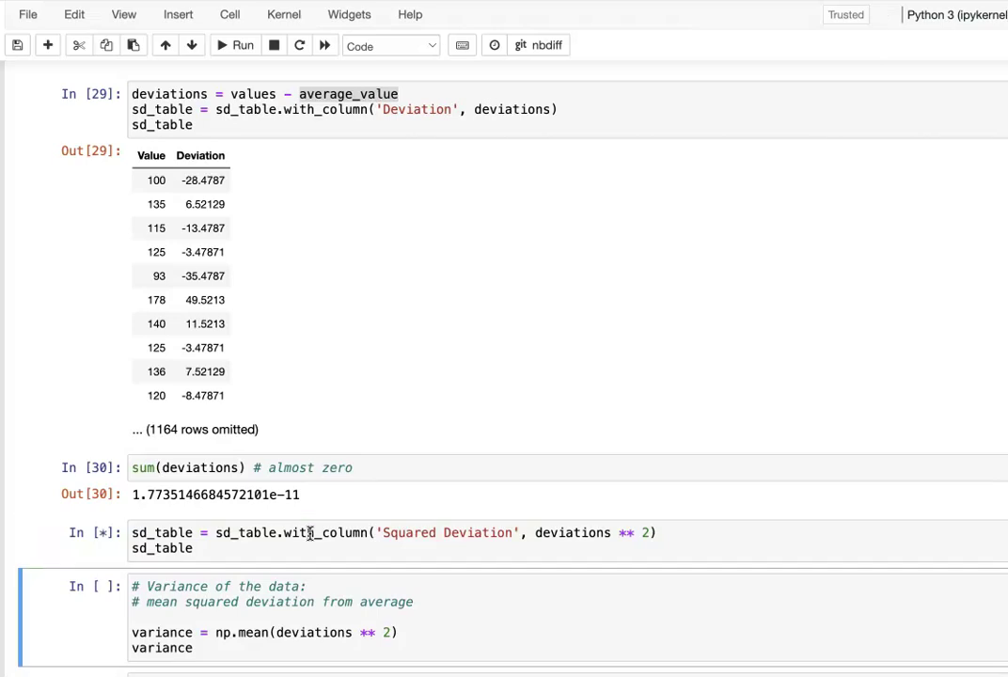
pyautogui.scroll(-5, 310, 533)
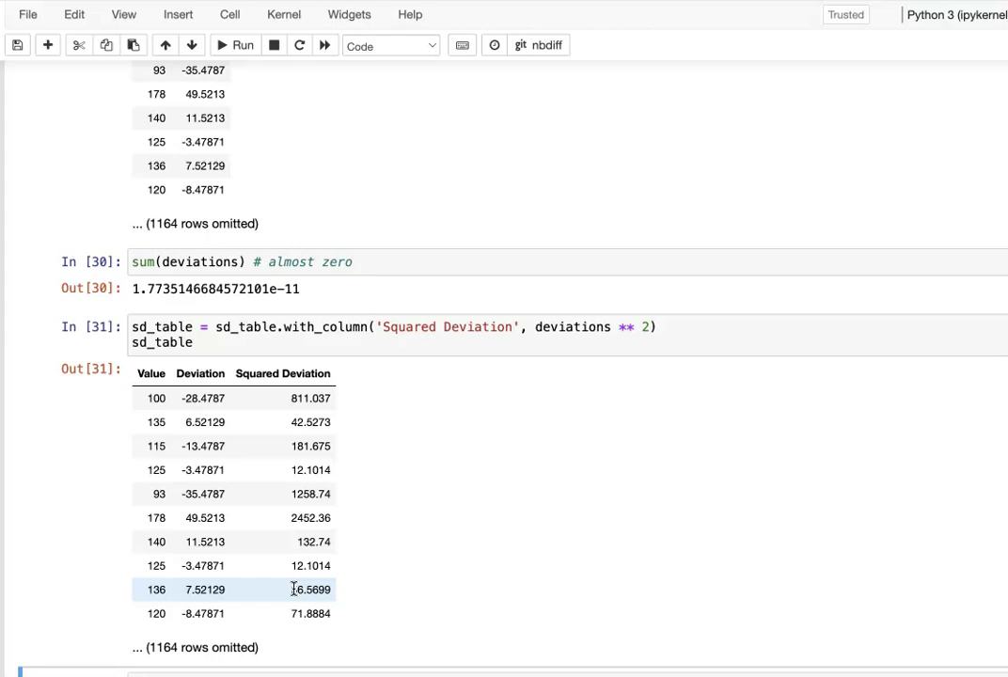
# Run the cell that computes the variance as np.mean(deviations ** 2).
pyautogui.scroll(-4, 295, 589)
pyautogui.scroll(-3, 294, 589)
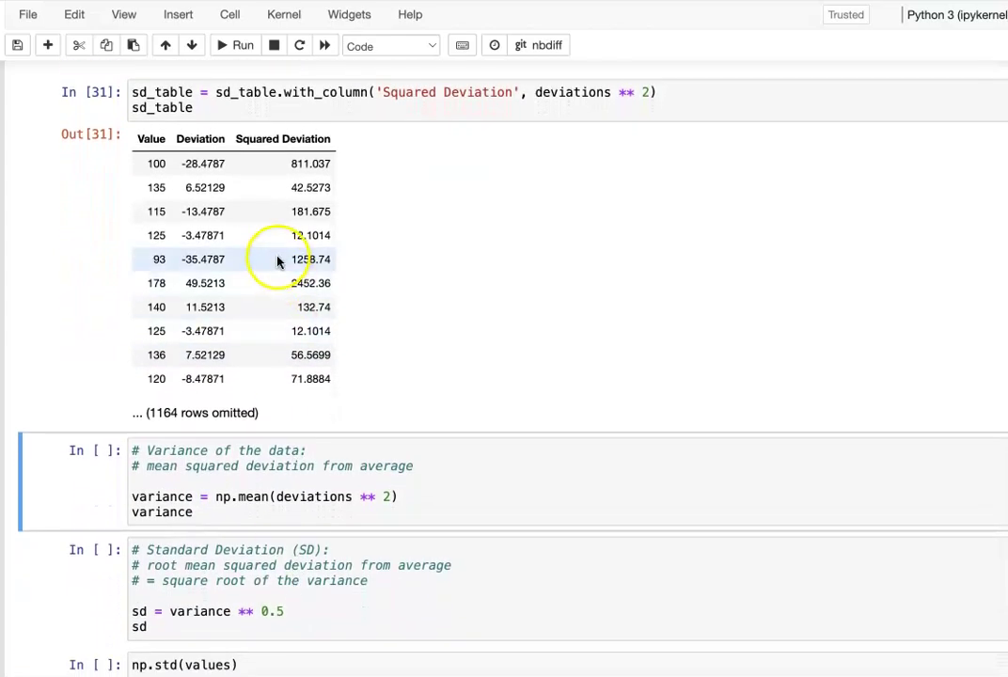
pyautogui.moveTo(275, 496); pyautogui.dragTo(393, 494)
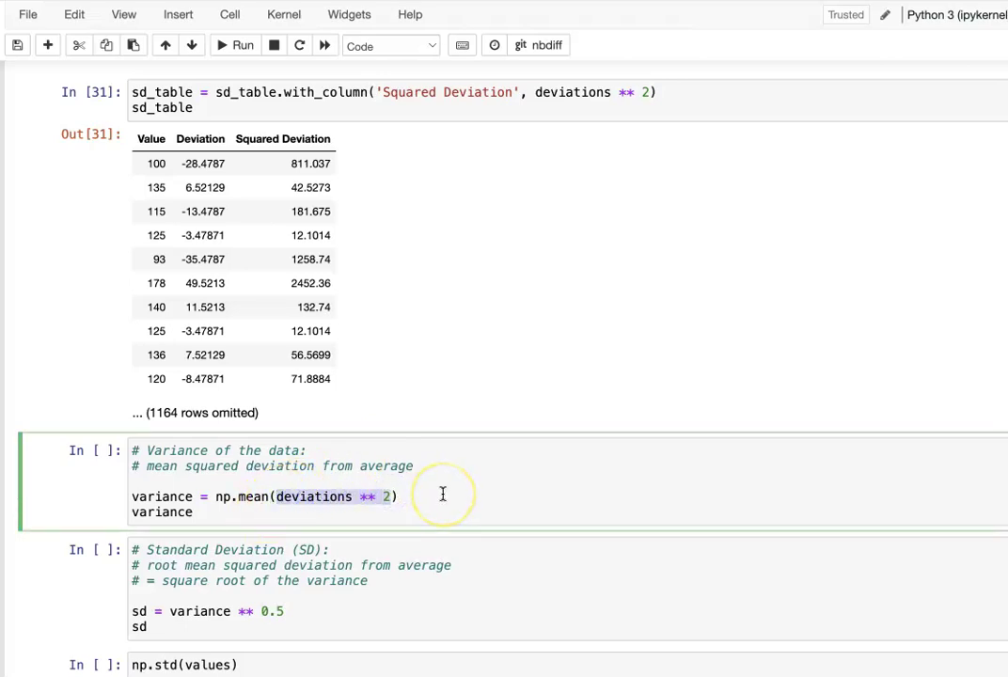
pyautogui.click(271, 505)
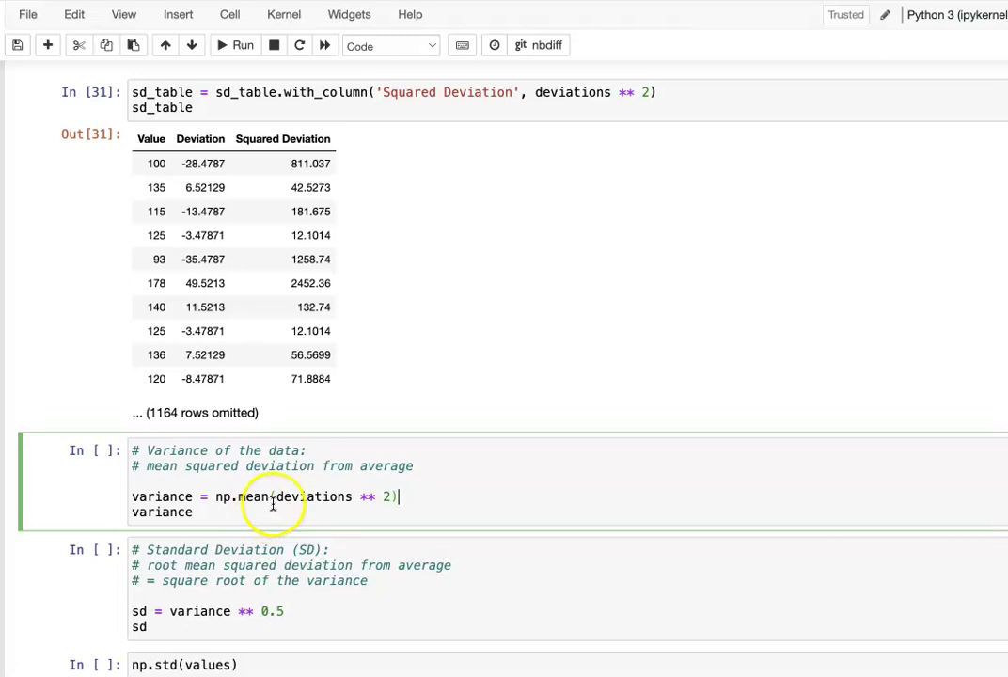
pyautogui.click(434, 470)
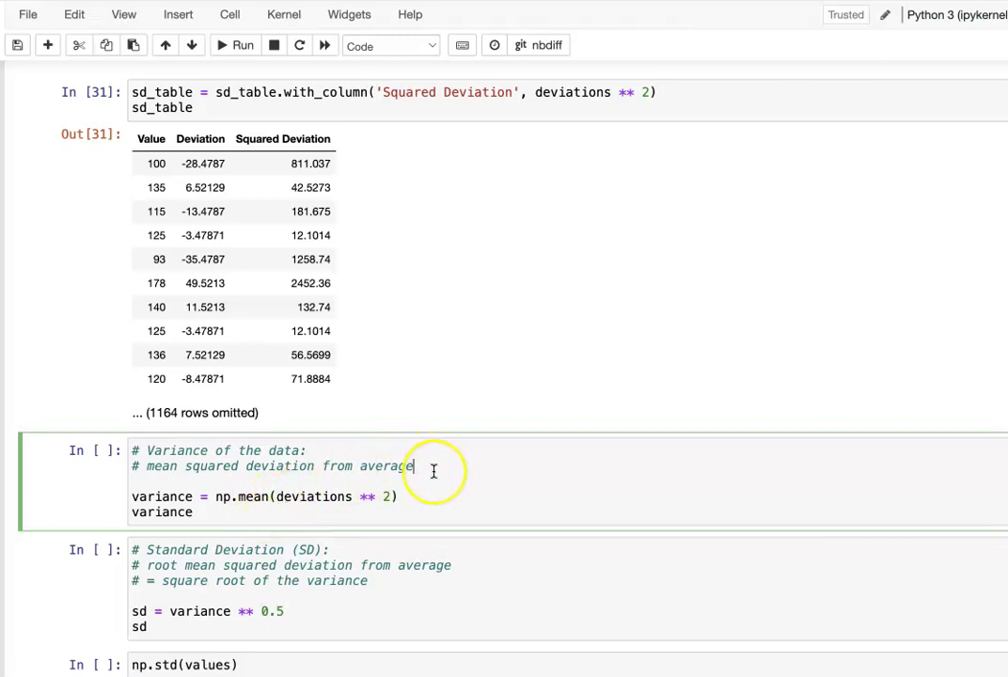
pyautogui.hotkey('shift', 'Return')
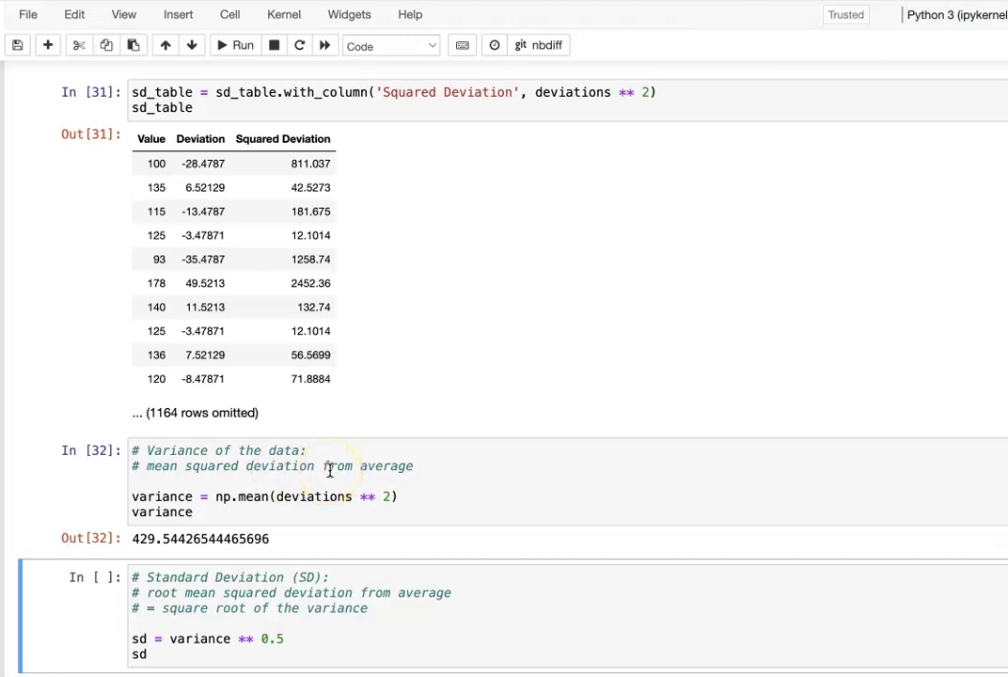
# Run the Standard Deviation cell that computes sd as variance ** 0.5.
pyautogui.scroll(-2, 329, 470)
pyautogui.scroll(-1, 329, 470)
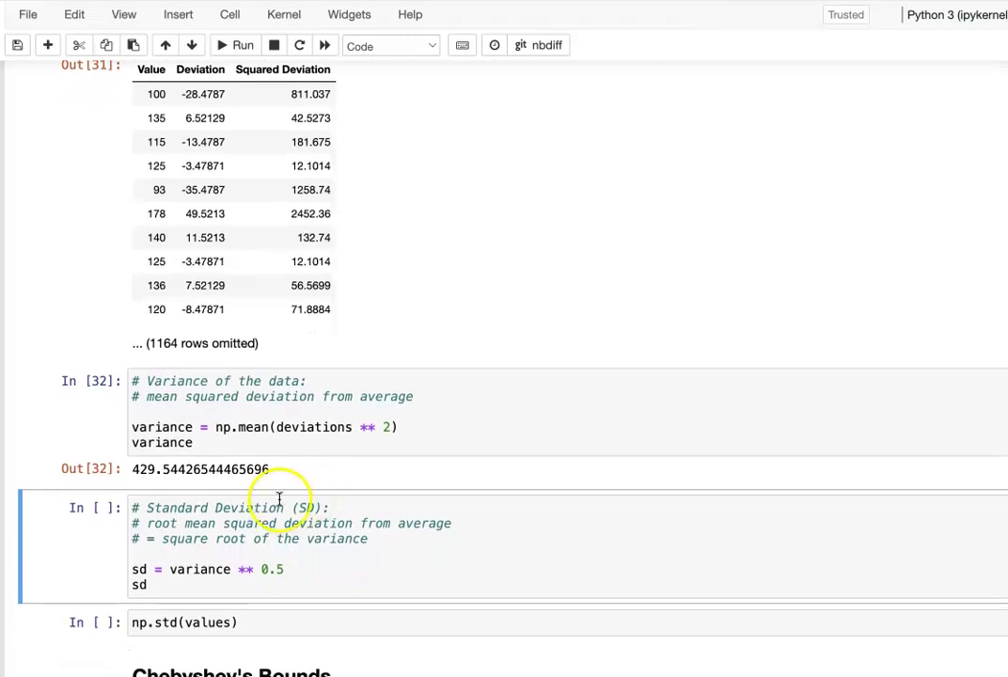
pyautogui.click(328, 562)
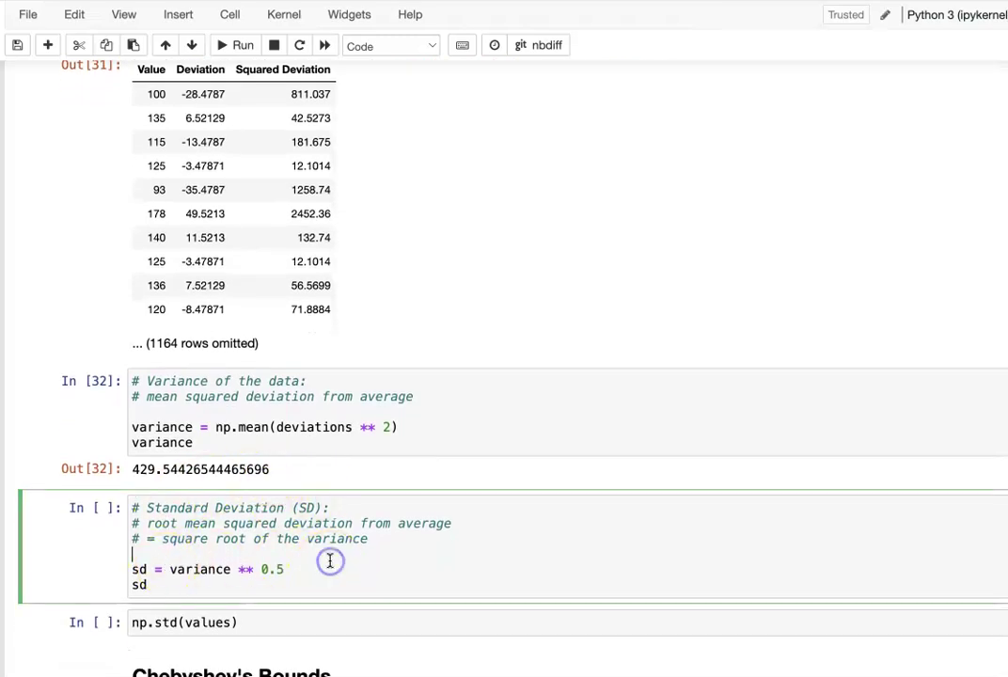
pyautogui.hotkey('shift', 'Return')
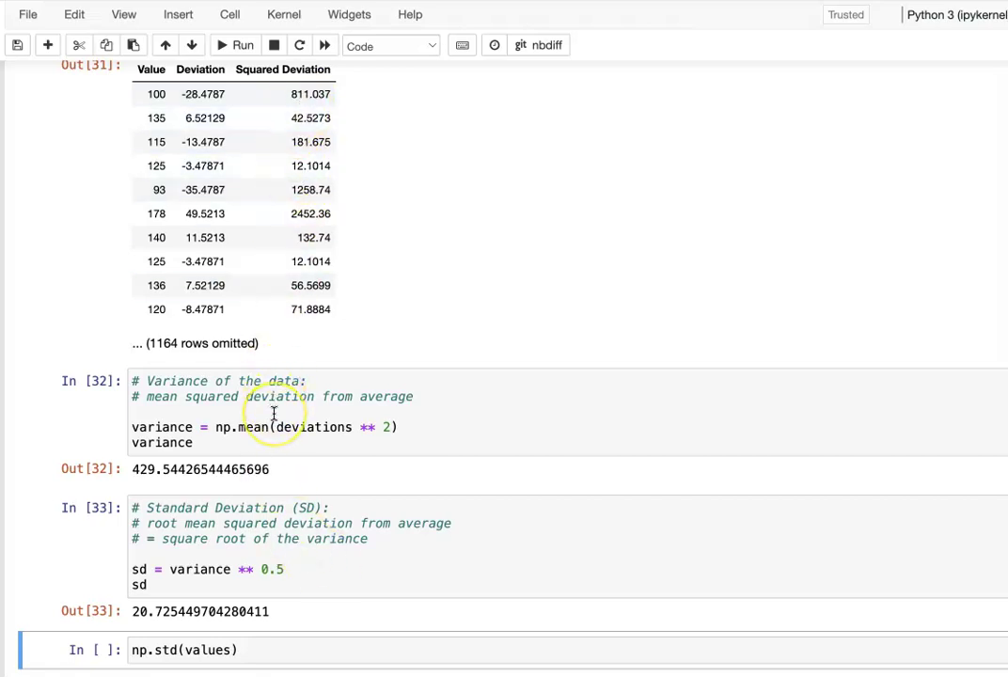
# Run the np.std(values) cell to compute the standard deviation with NumPy's built-in function.
pyautogui.scroll(-1, 274, 413)
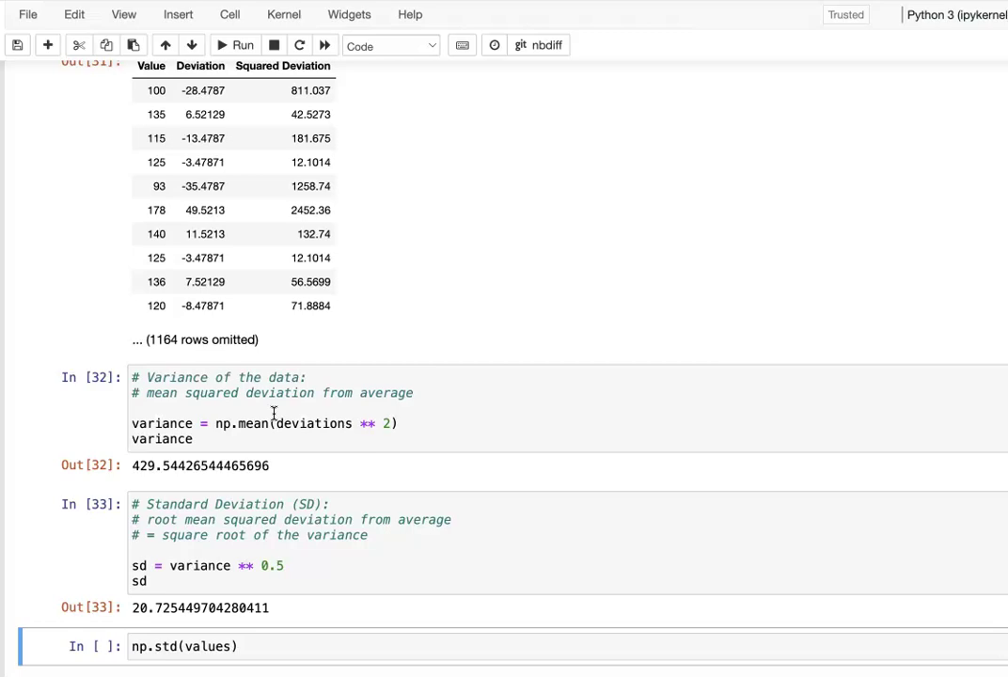
pyautogui.scroll(1, 273, 413)
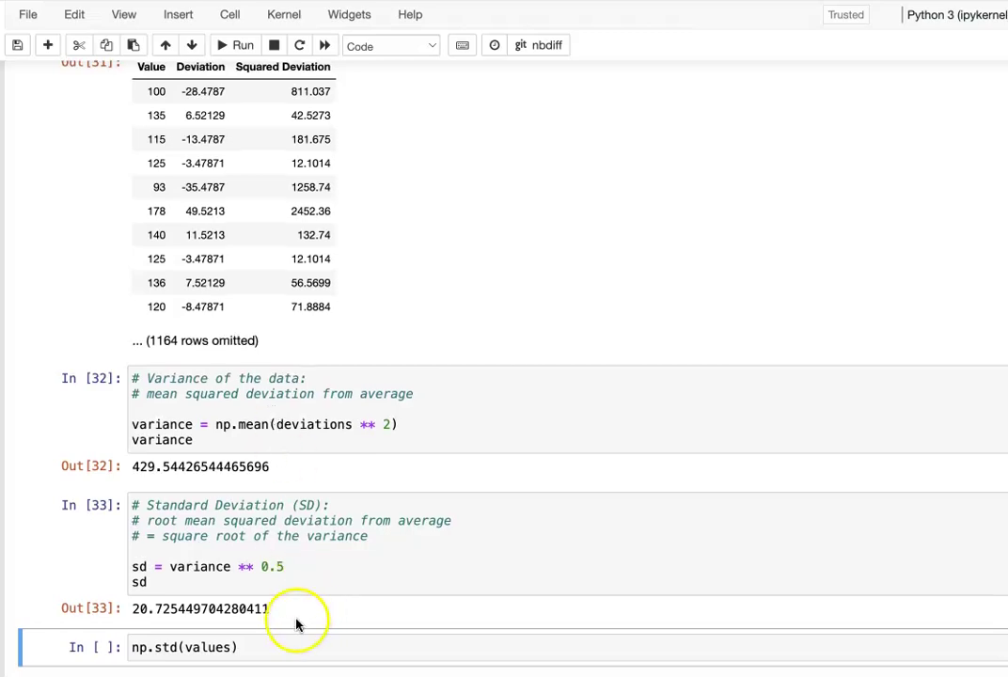
pyautogui.scroll(-1, 281, 630)
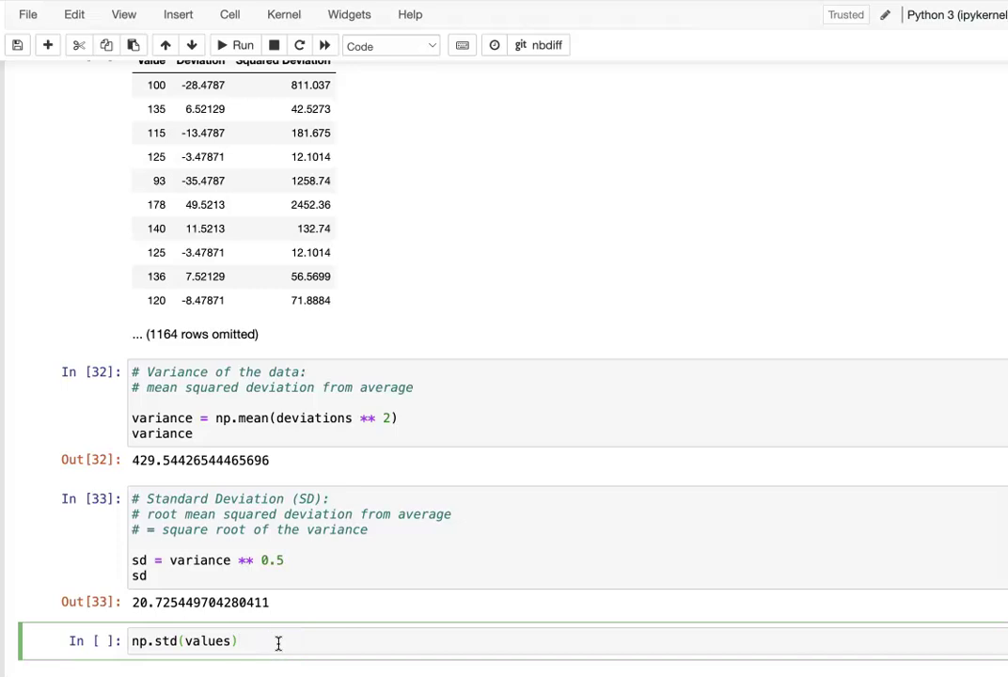
pyautogui.hotkey('shift', 'Return')
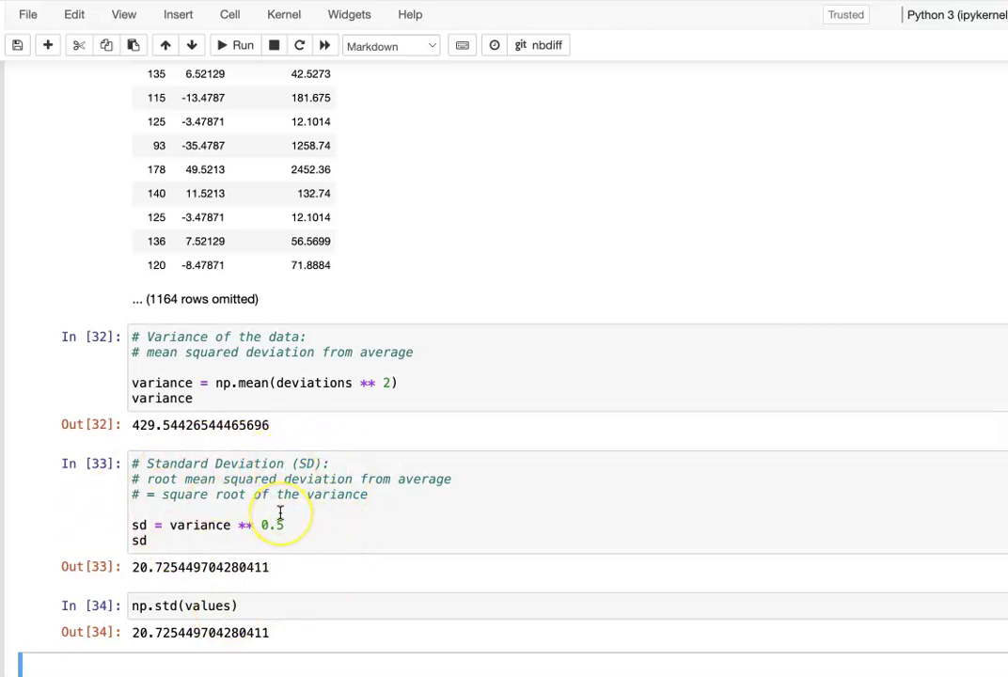
# Review the squared deviations and the sd = variance ** 0.5 line, and switch to the "How Far from the Average?" slide.
pyautogui.scroll(4, 280, 512)
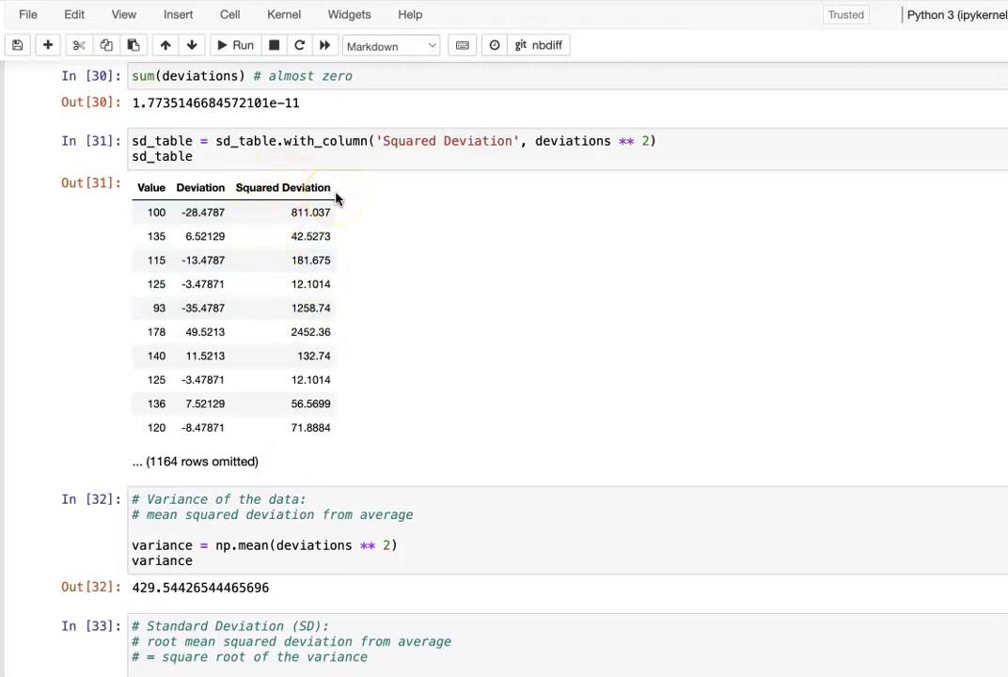
pyautogui.scroll(-1, 336, 197)
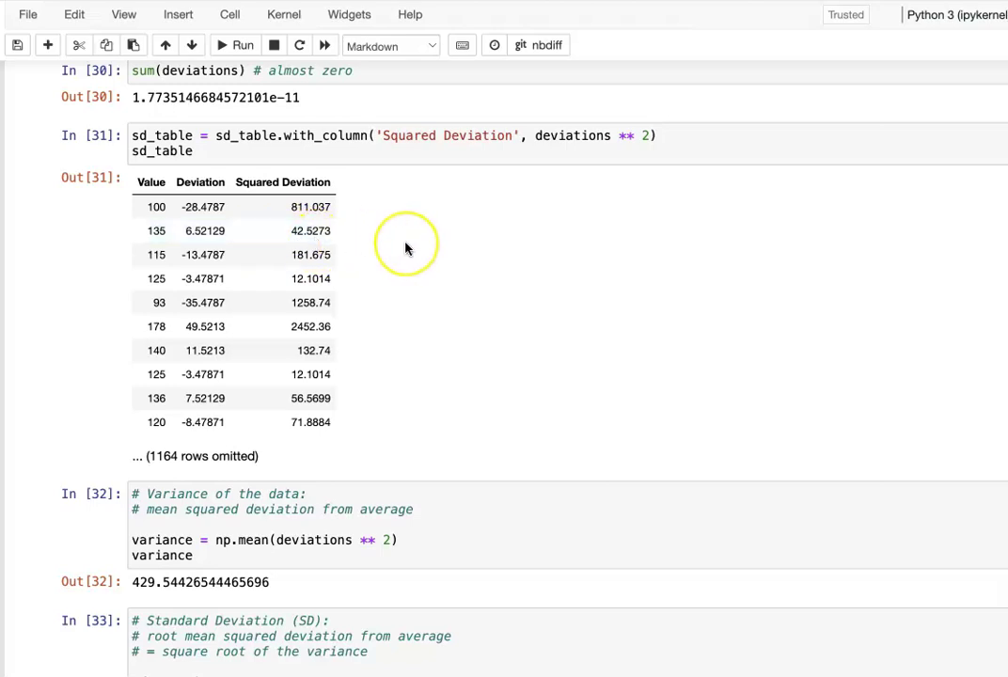
pyautogui.scroll(-2, 406, 249)
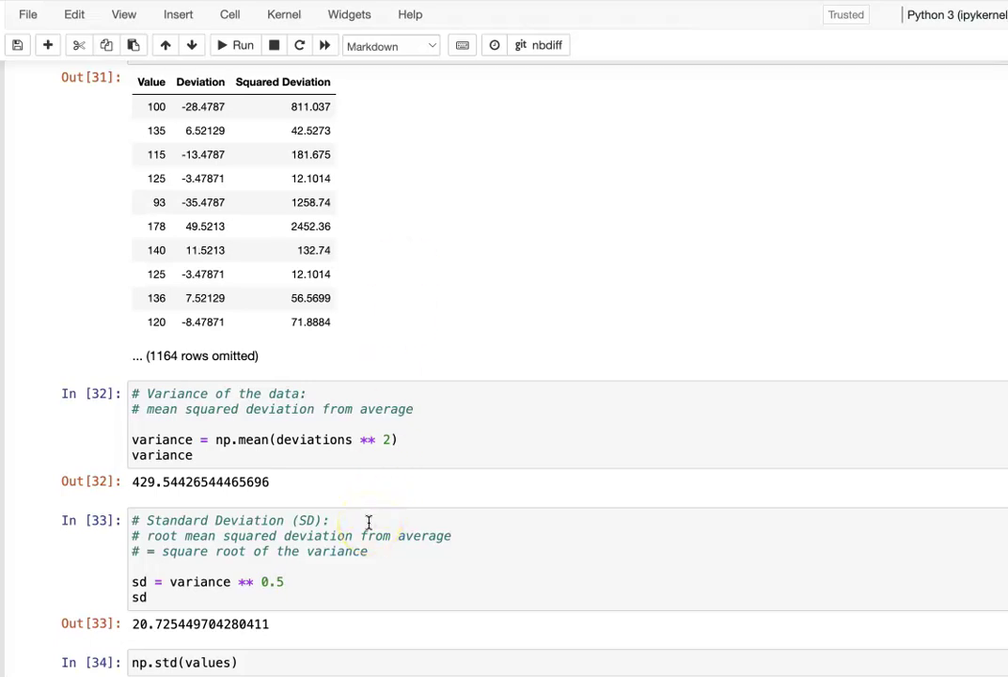
pyautogui.scroll(-1, 286, 623)
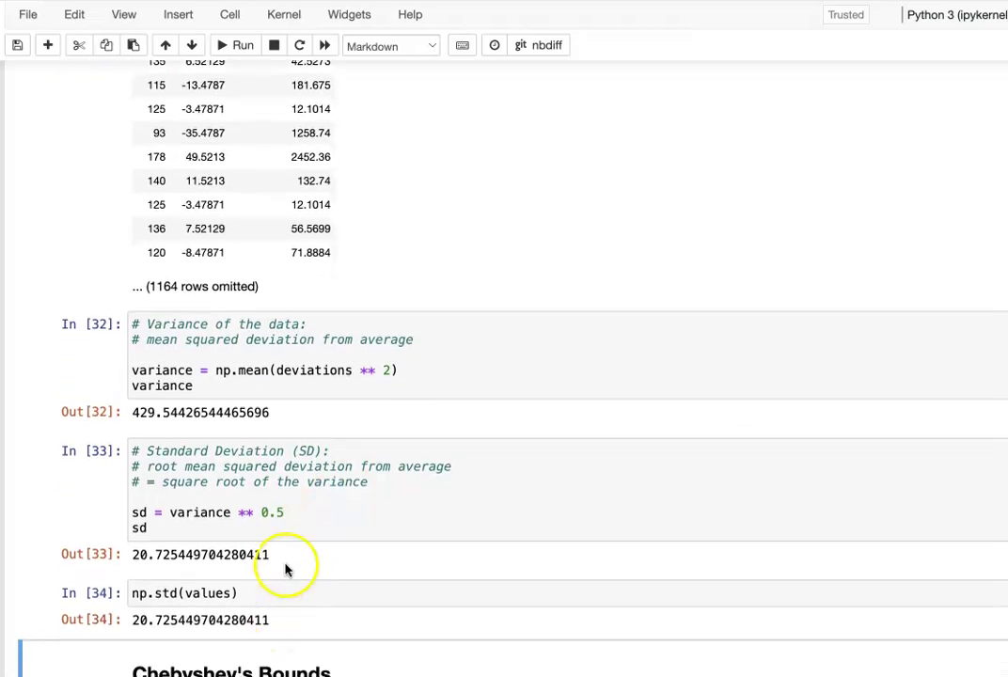
pyautogui.click(302, 513)
pyautogui.moveTo(302, 514); pyautogui.dragTo(118, 505)
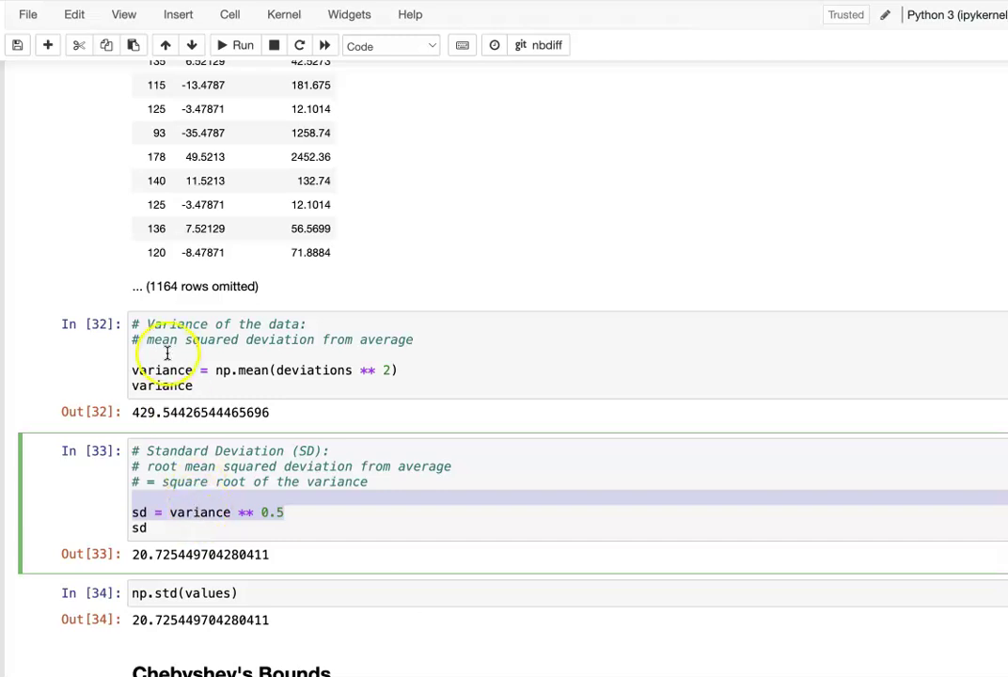
pyautogui.hotkey('alt', 'Tab')
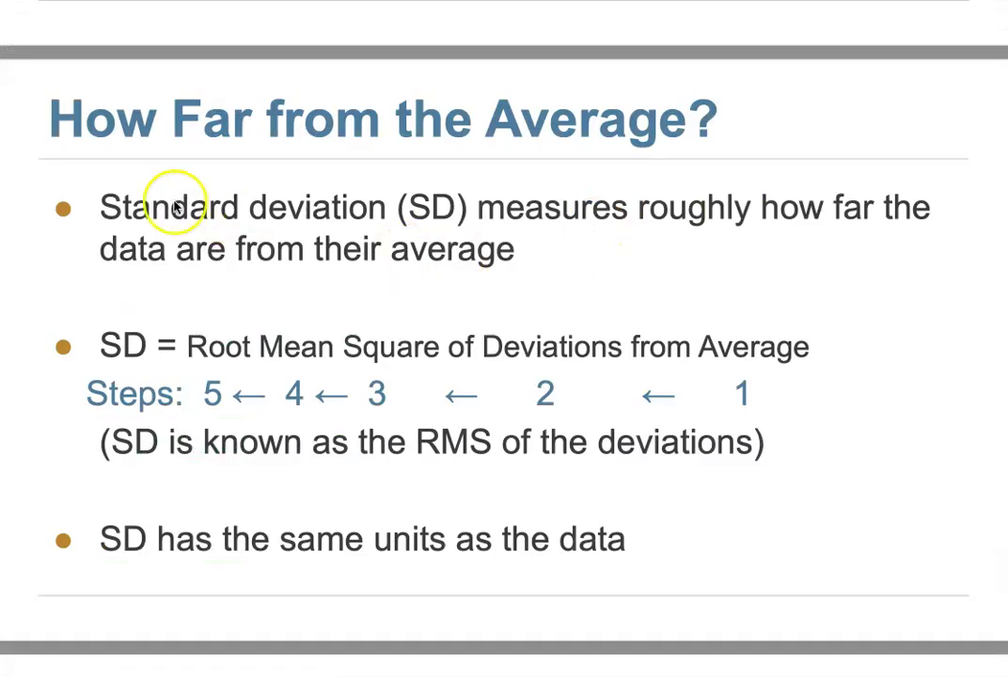